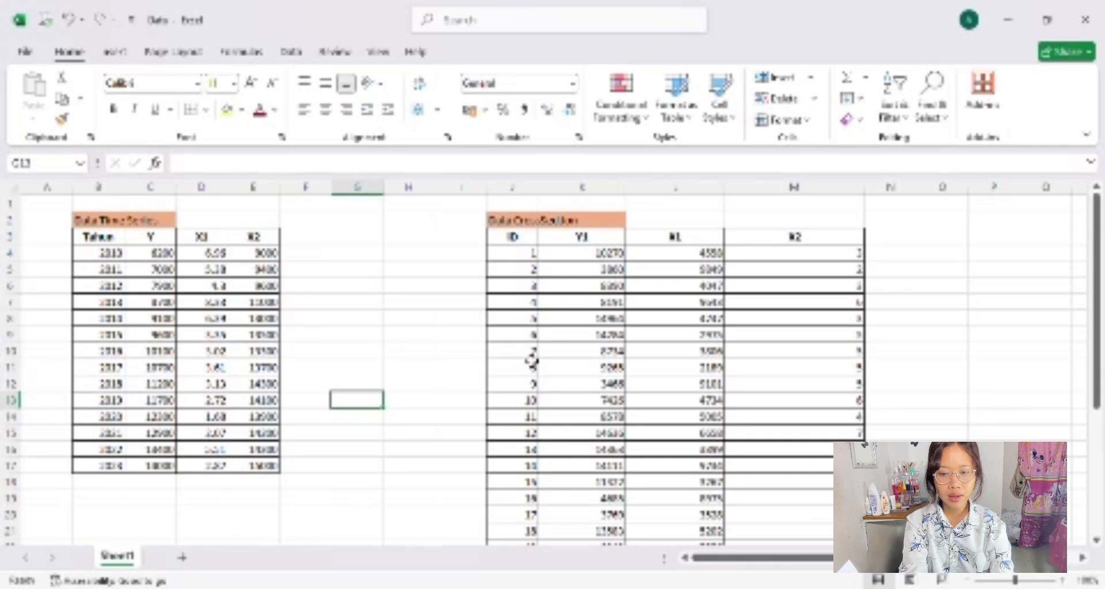
Step: Copy the time series columns Y, X1 and X2 with their headers, range C3:E17
left_click_drag(156, 238, 275, 476)
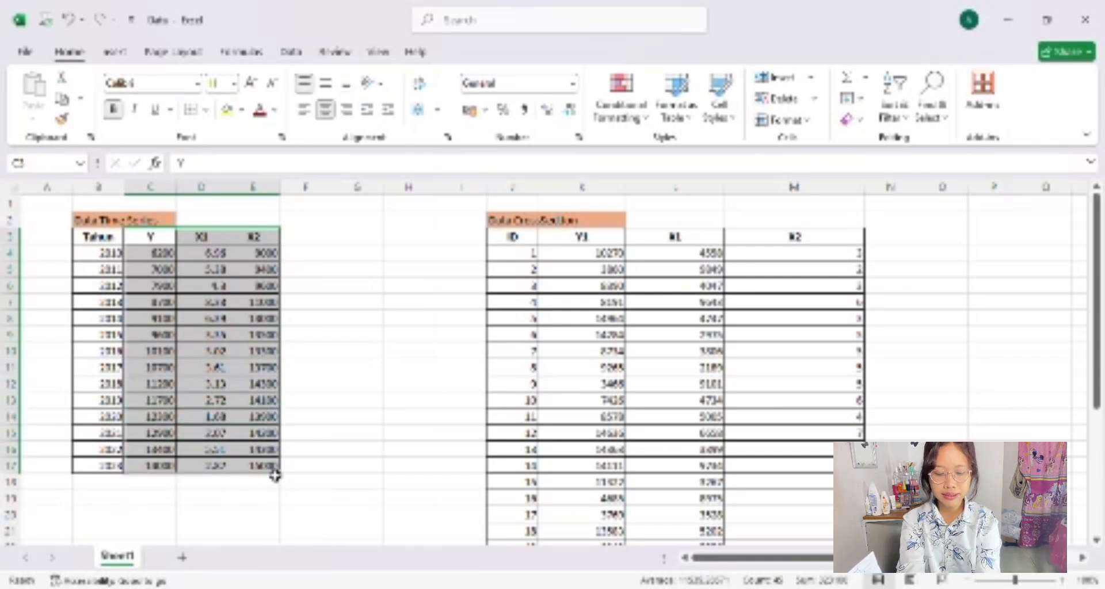
key("ctrl+c")
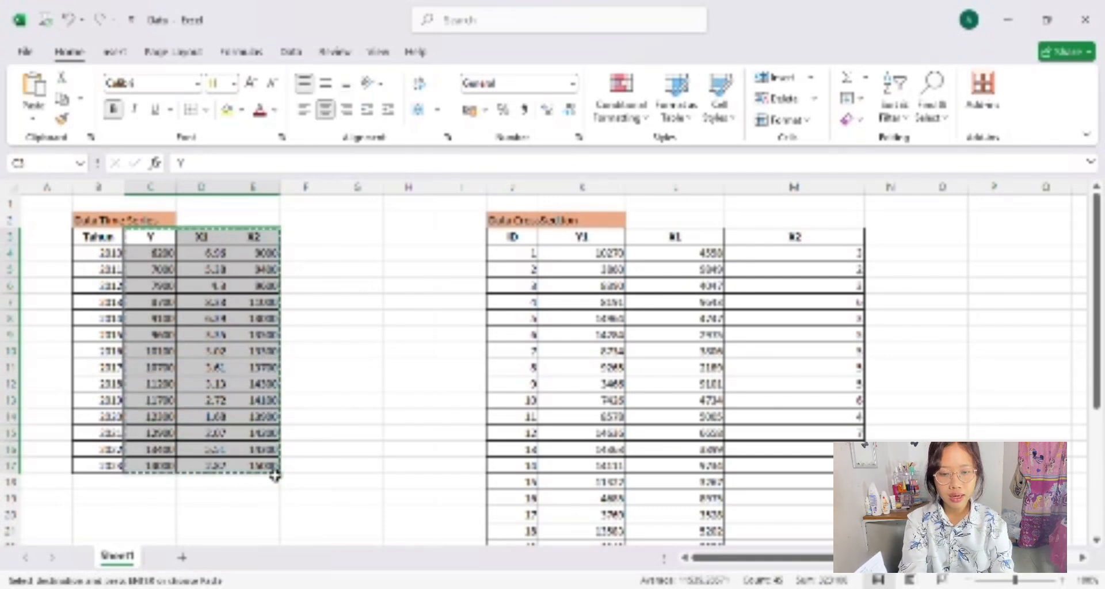
left_click(353, 448)
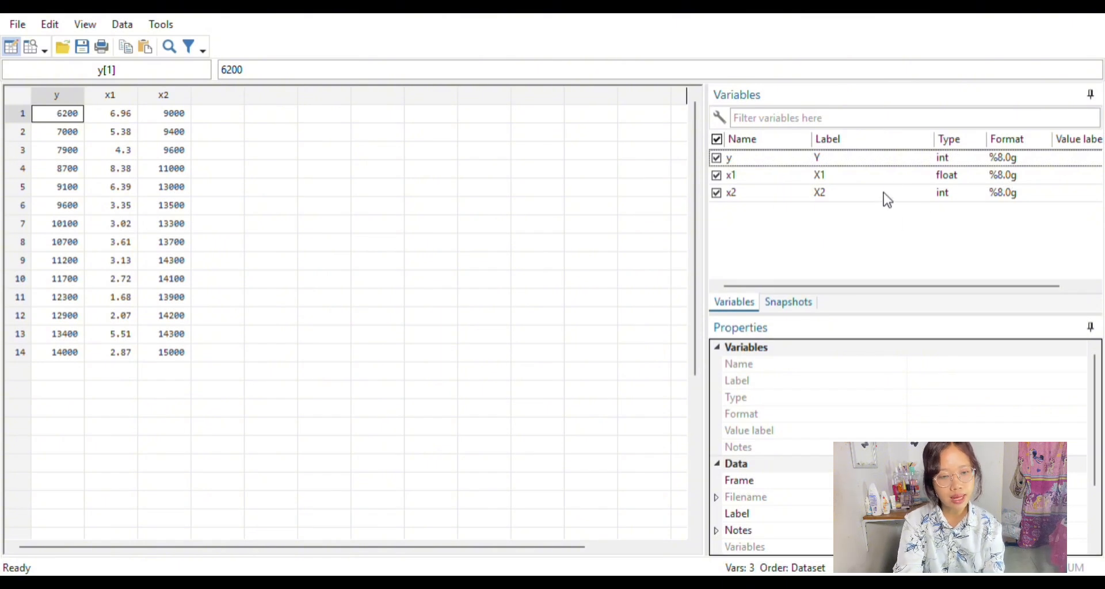
Step: Set the label of variable y to PDB
left_click(865, 166)
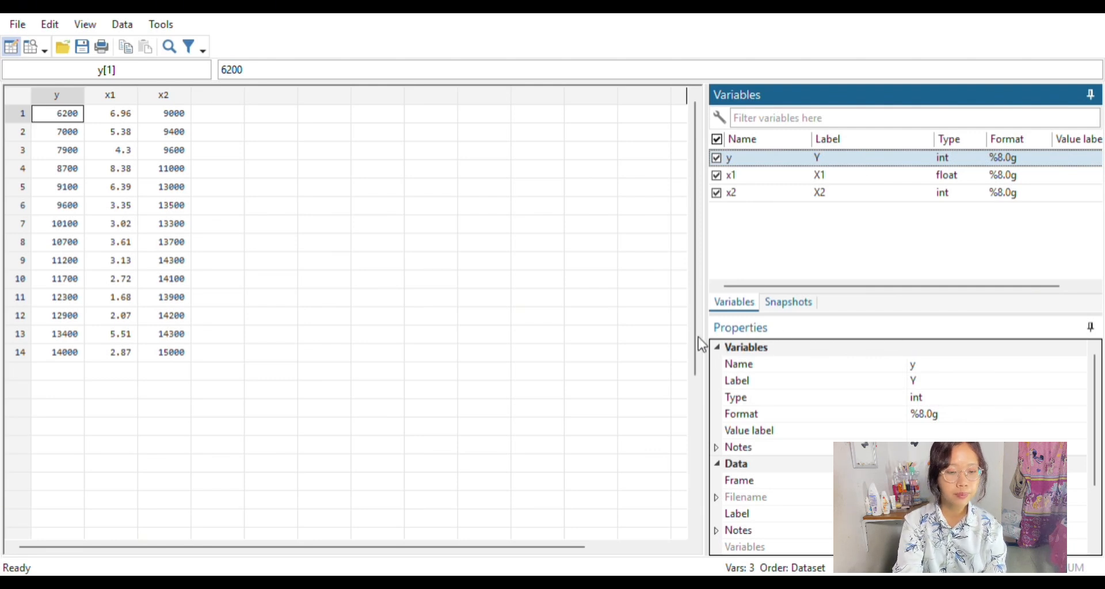
left_click(933, 383)
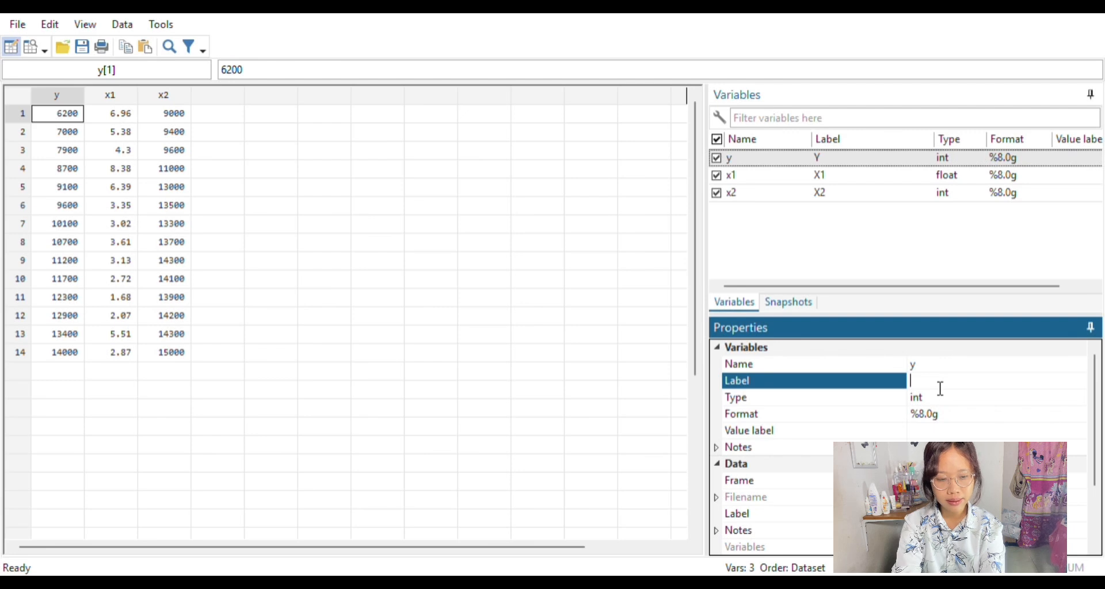
type("PDB")
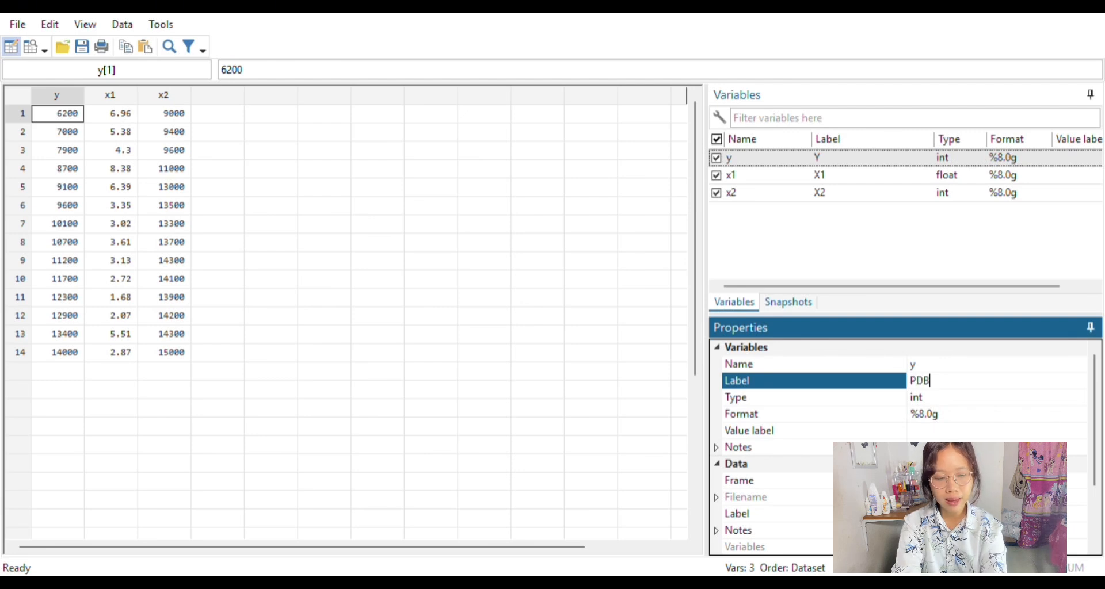
Step: Set the label of variable x1 to Inflansi
left_click(884, 179)
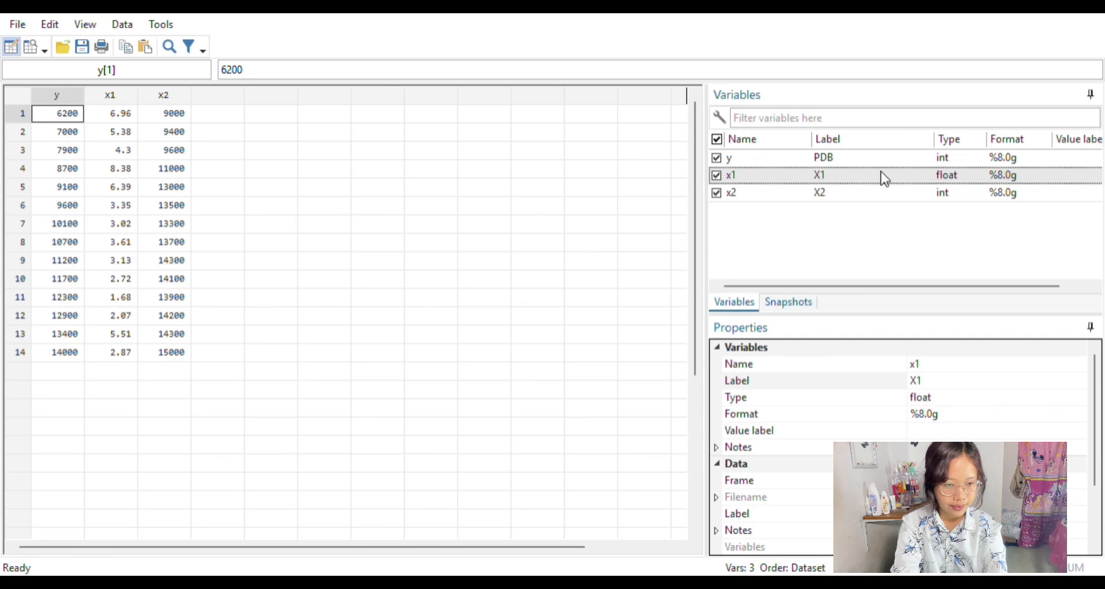
left_click(963, 387)
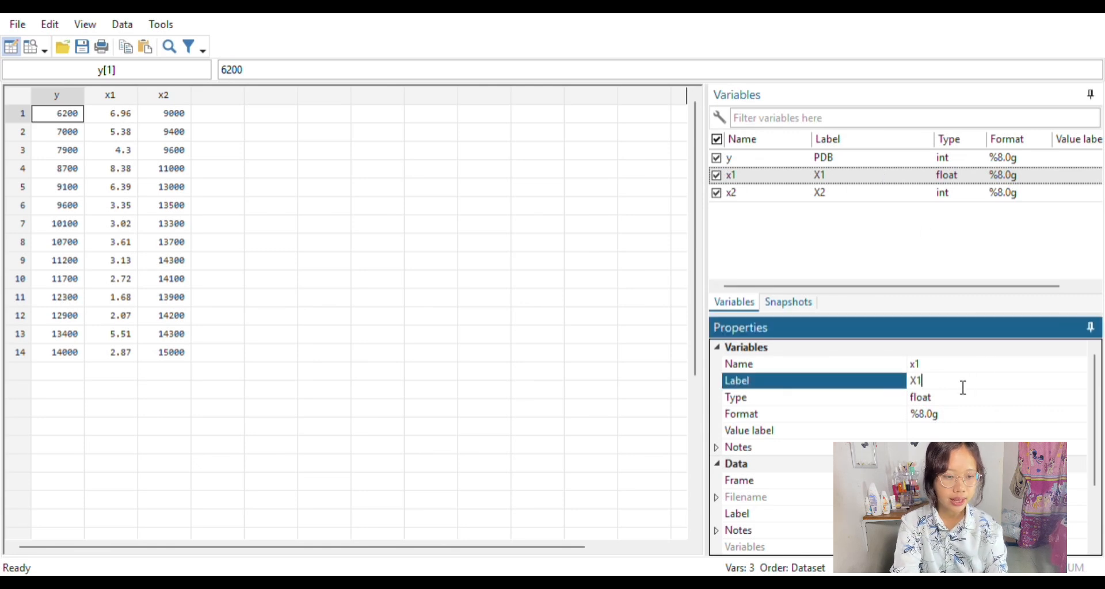
key("BackSpace")
key("BackSpace")
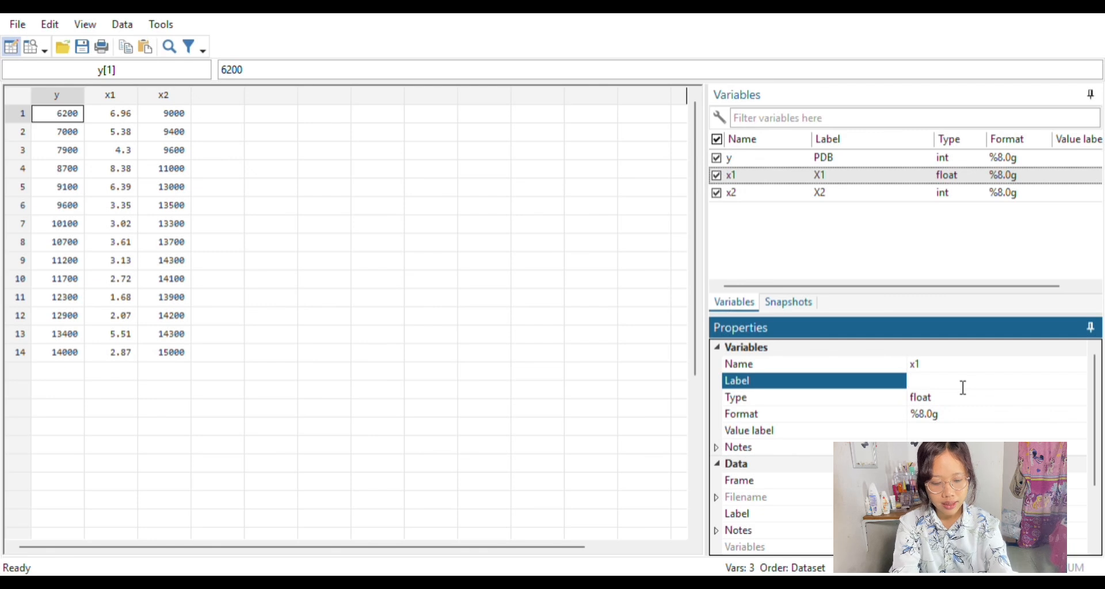
type("In")
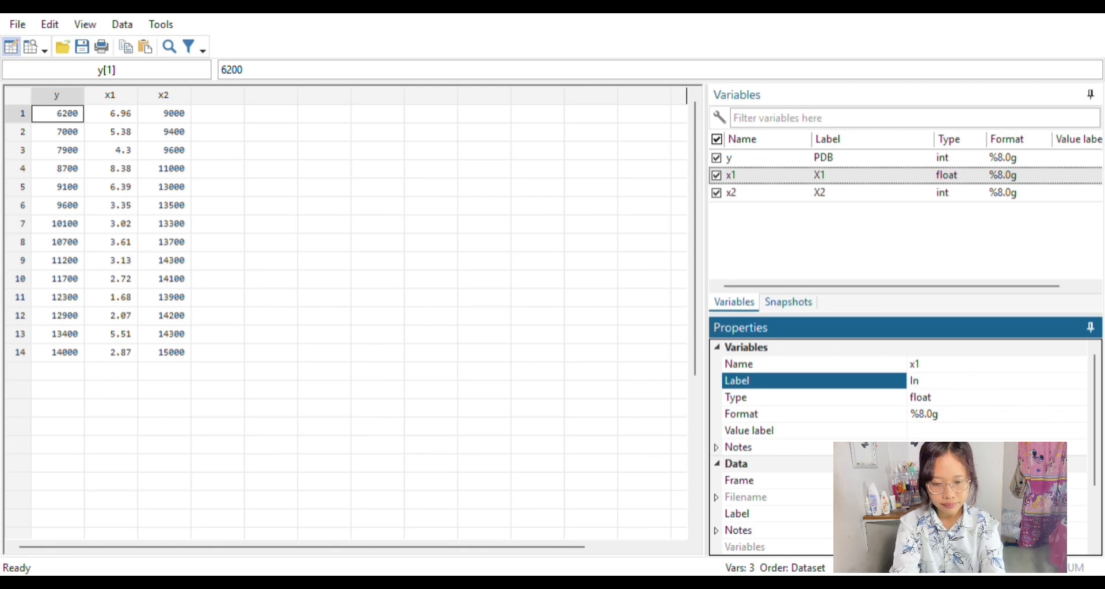
type("flansi")
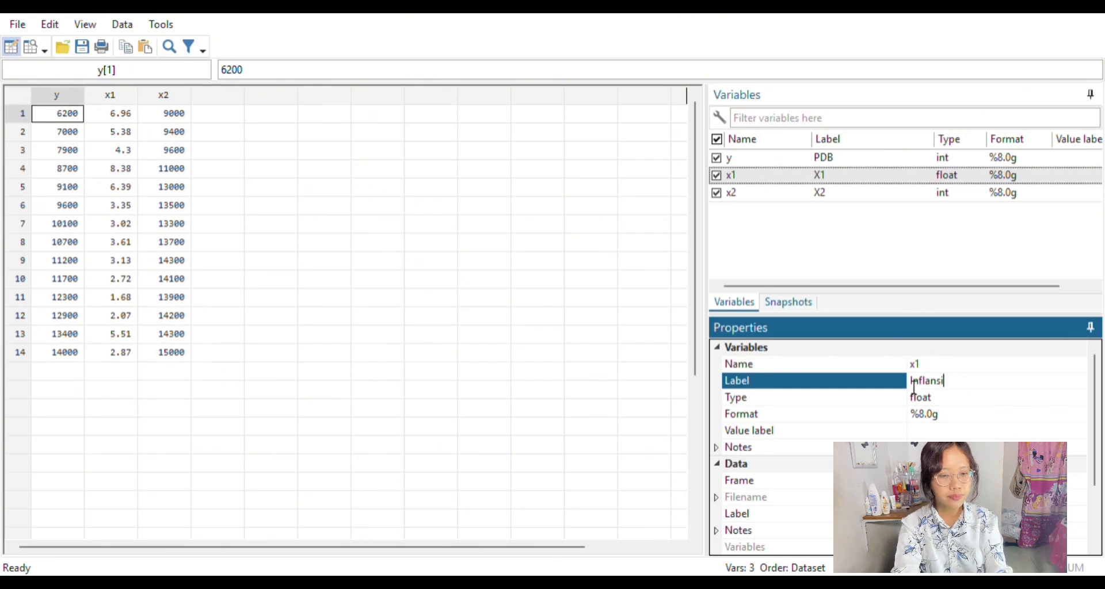
Step: Set the label of variable x2 to Kurs
left_click(856, 199)
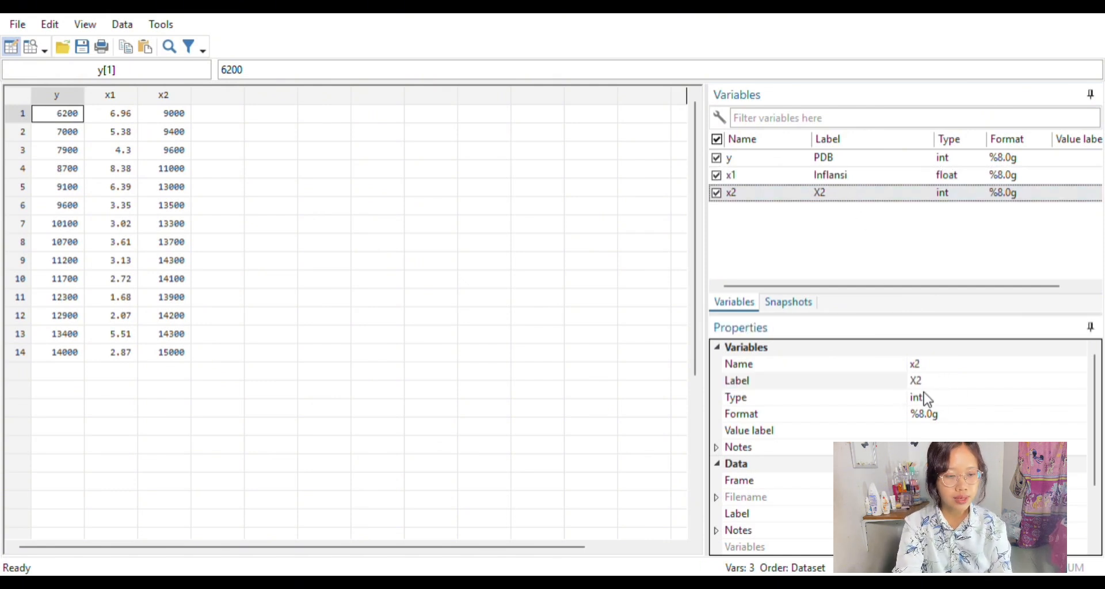
left_click(949, 384)
key("BackSpace")
key("BackSpace")
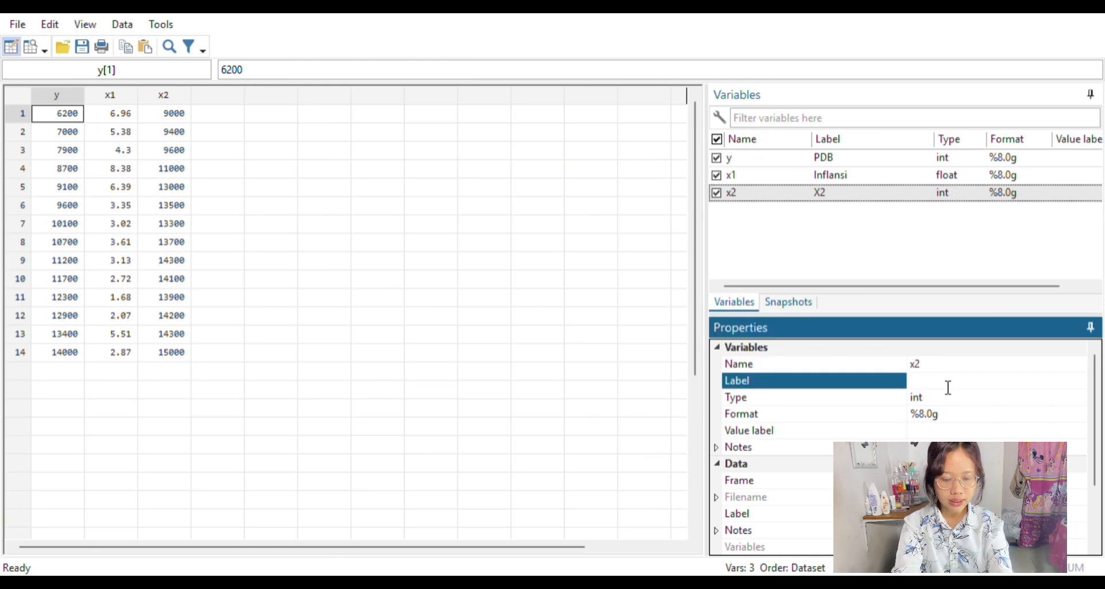
type("K")
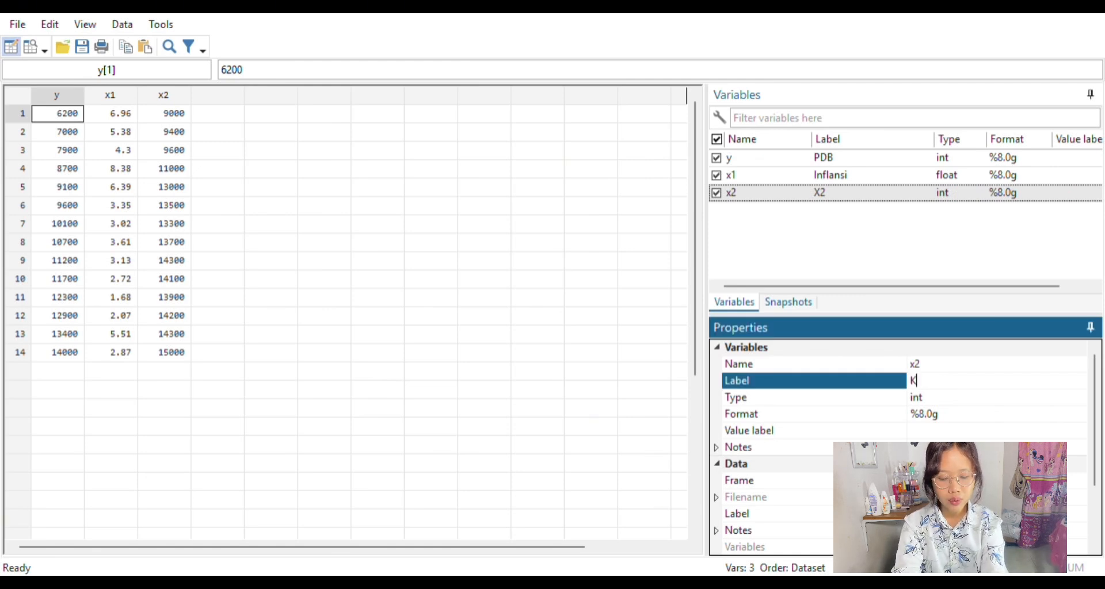
type("urs")
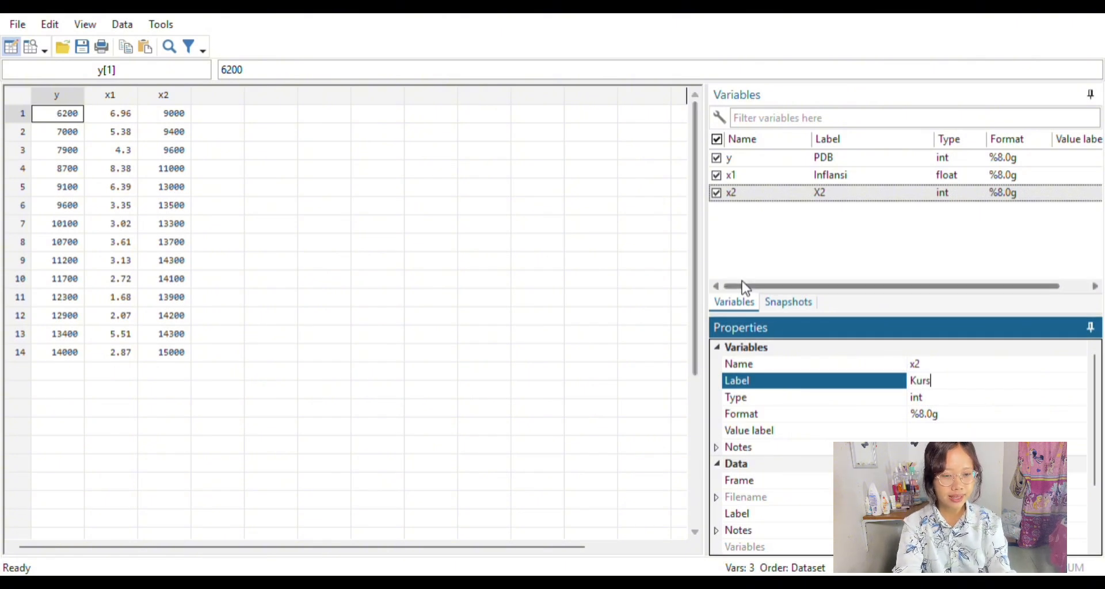
left_click(748, 266)
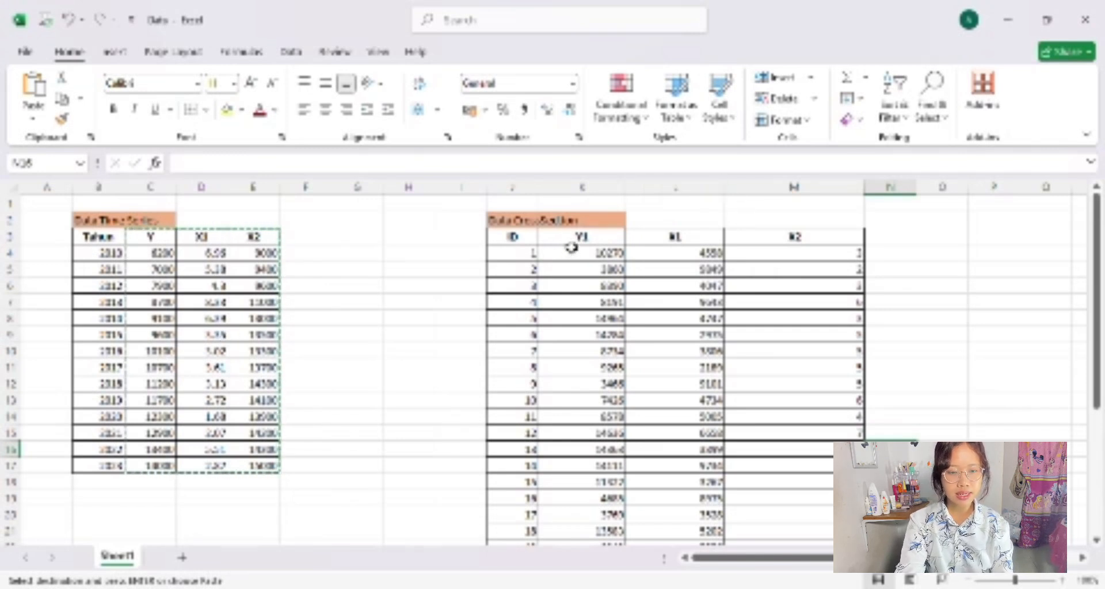
Step: Rename the Y1 header of the cross-section table to Y
left_click(600, 238)
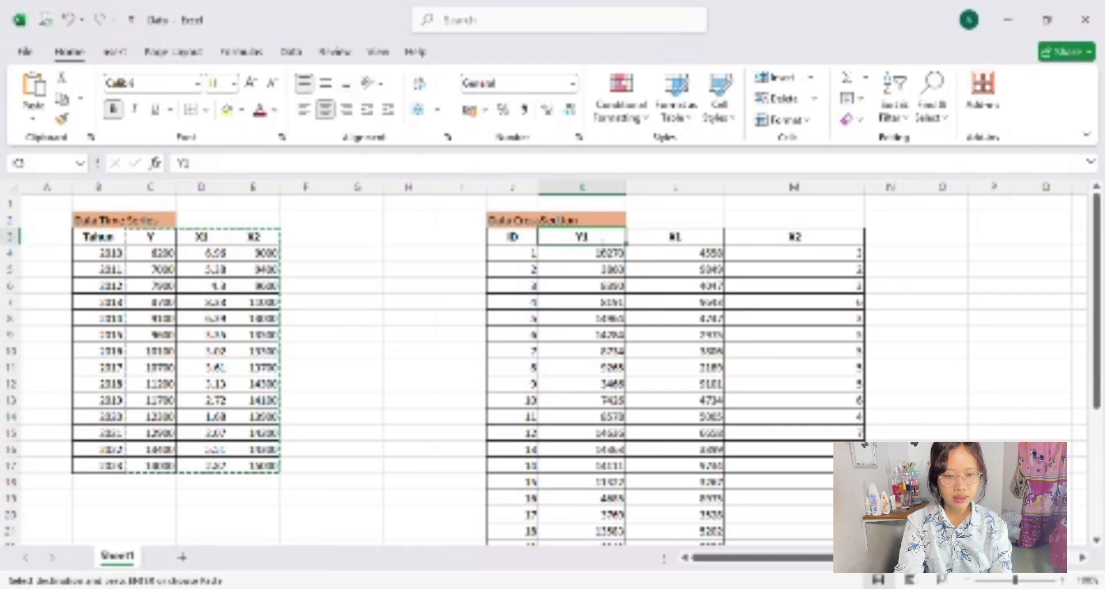
double_click(600, 238)
key("BackSpace")
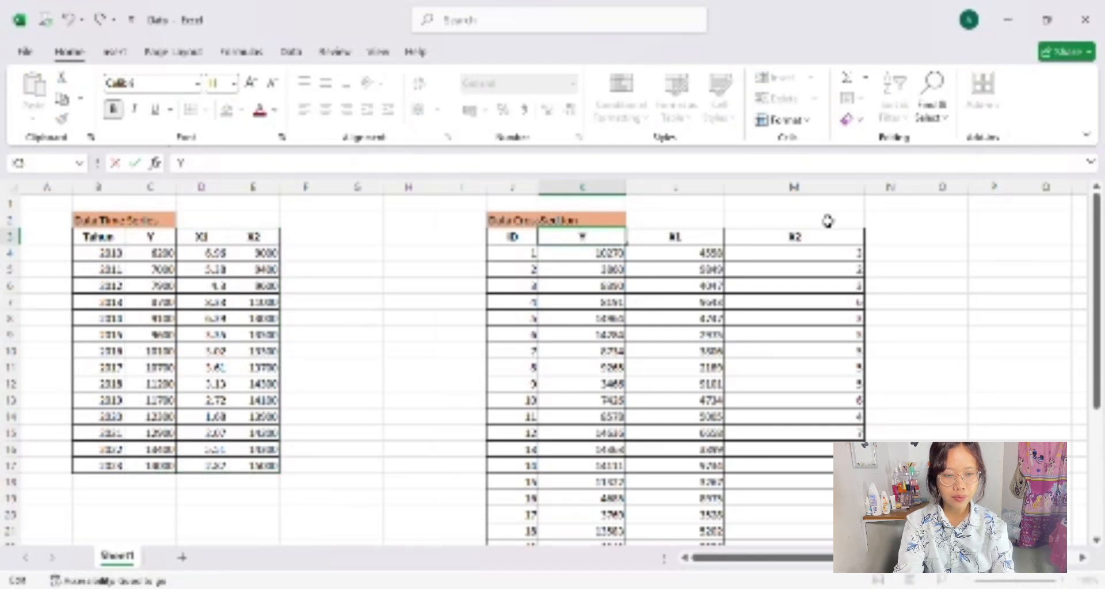
left_click(884, 243)
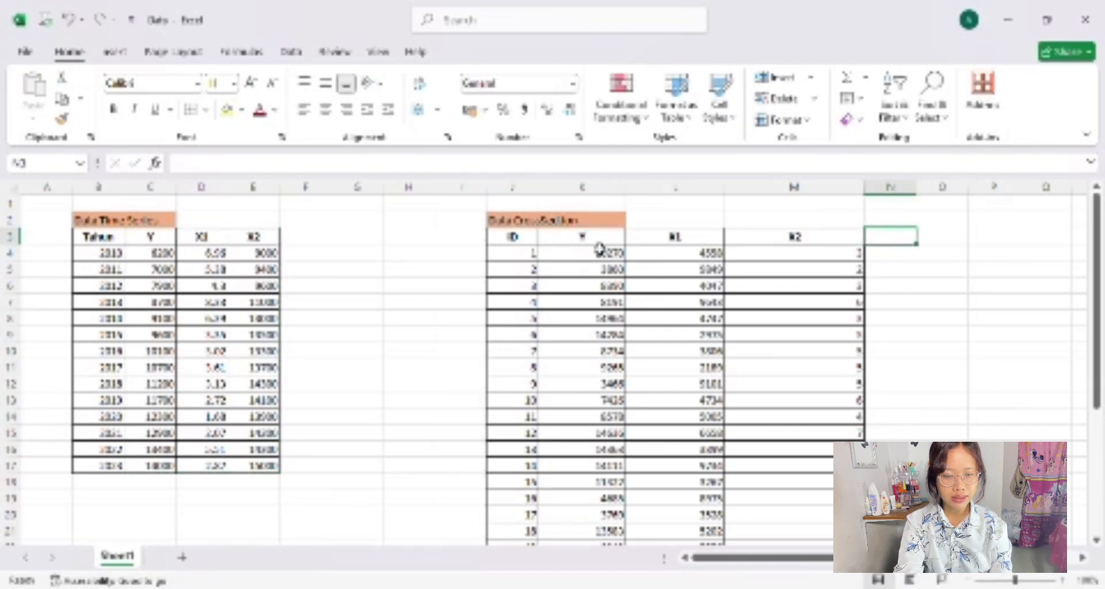
Step: Copy the cross-section columns Y, X1 and X2 with their headers, range K3:M33
left_click_drag(592, 242, 817, 484)
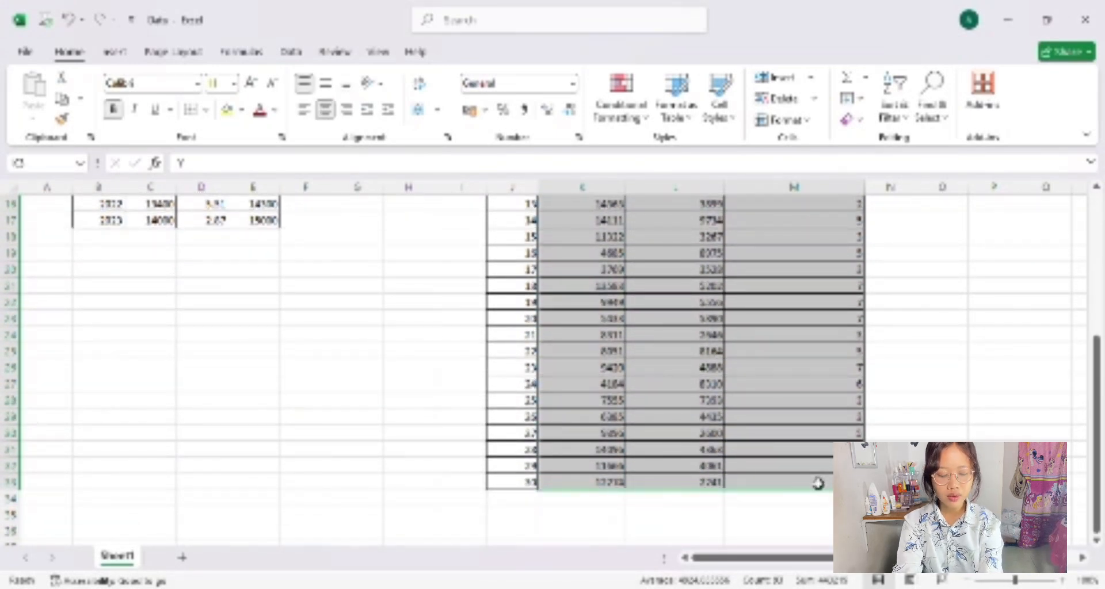
key("ctrl+c")
left_click(942, 482)
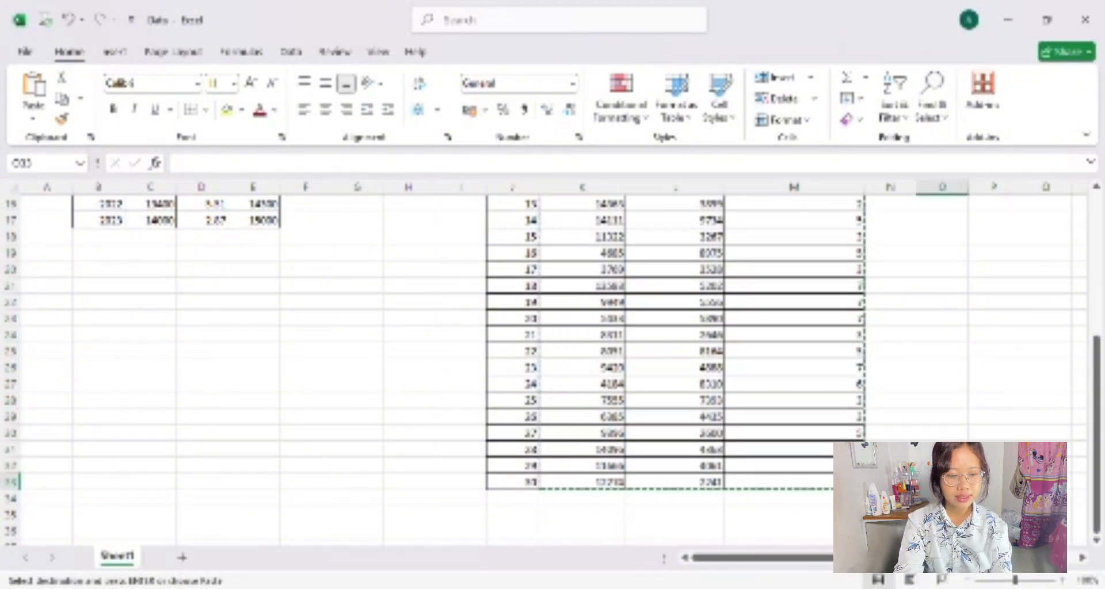
Step: Switch to Stata, remove the current dataset with the clear command, and bring the copied cross-section data into the Data Editor
key("alt+Tab")
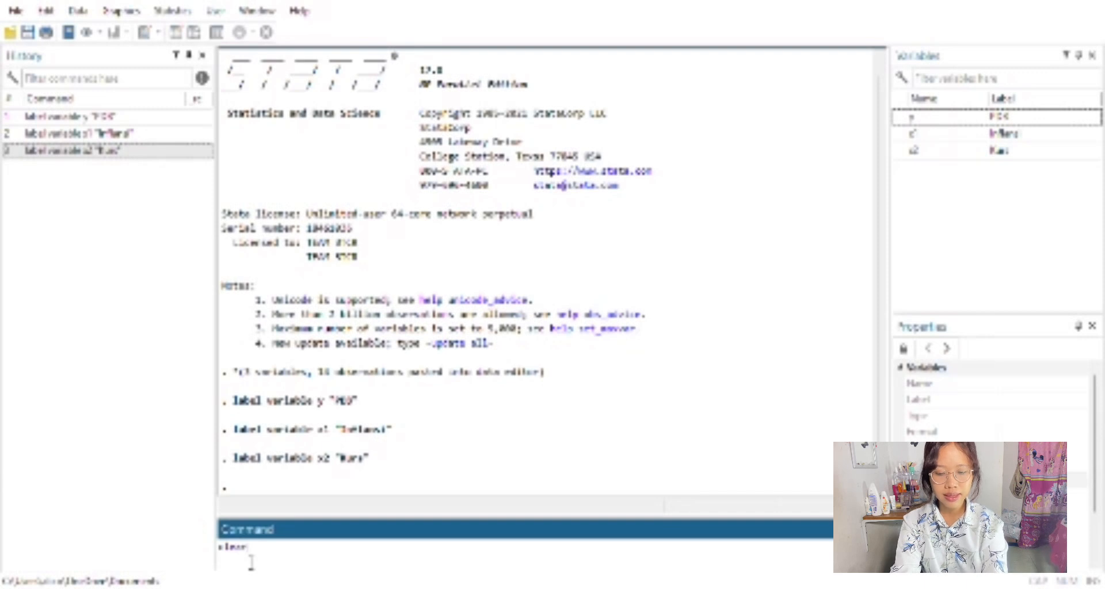
key("Return")
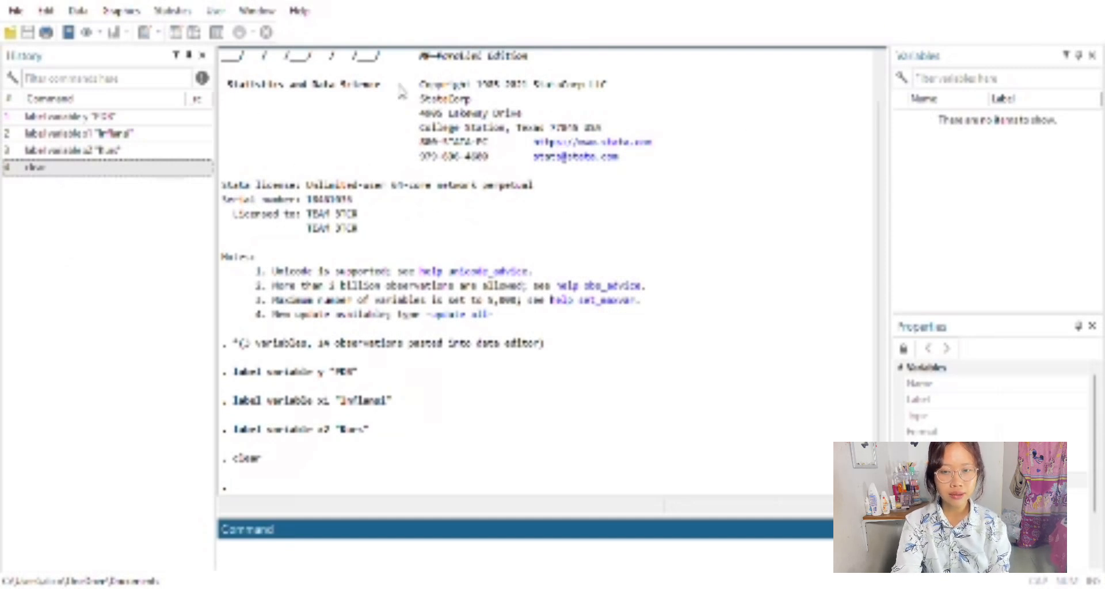
left_click(175, 36)
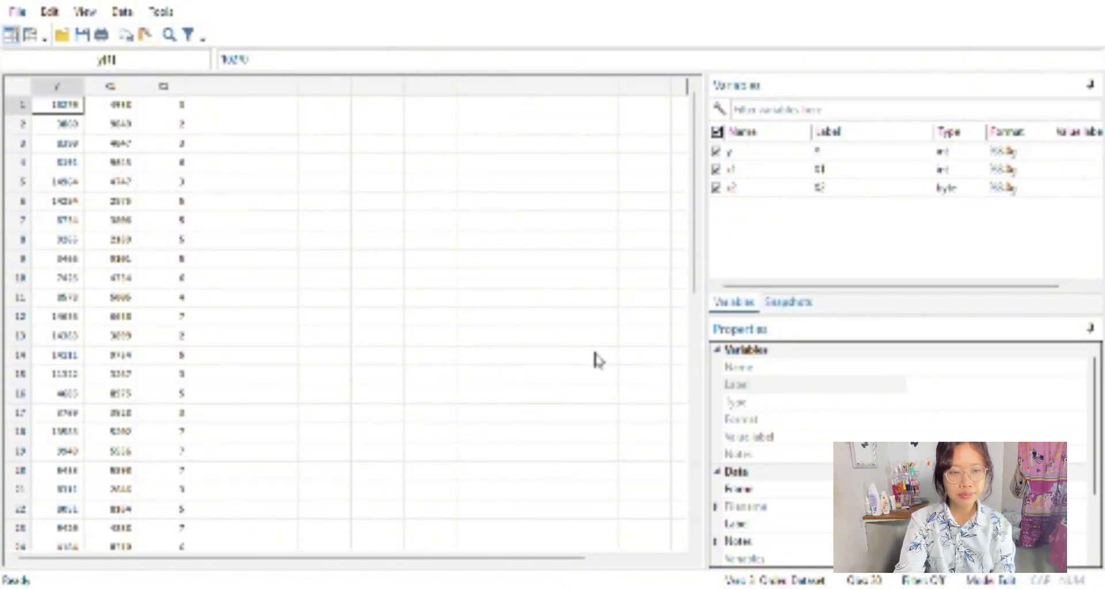
Step: Label variable y of the cross-section dataset as Pendapatan
left_click(850, 153)
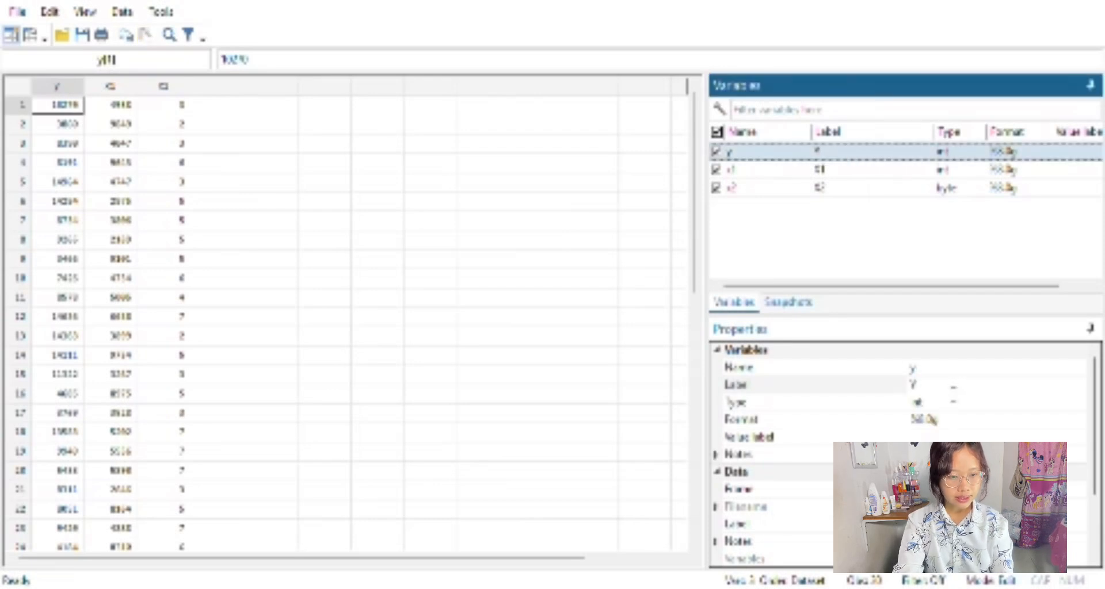
left_click(924, 385)
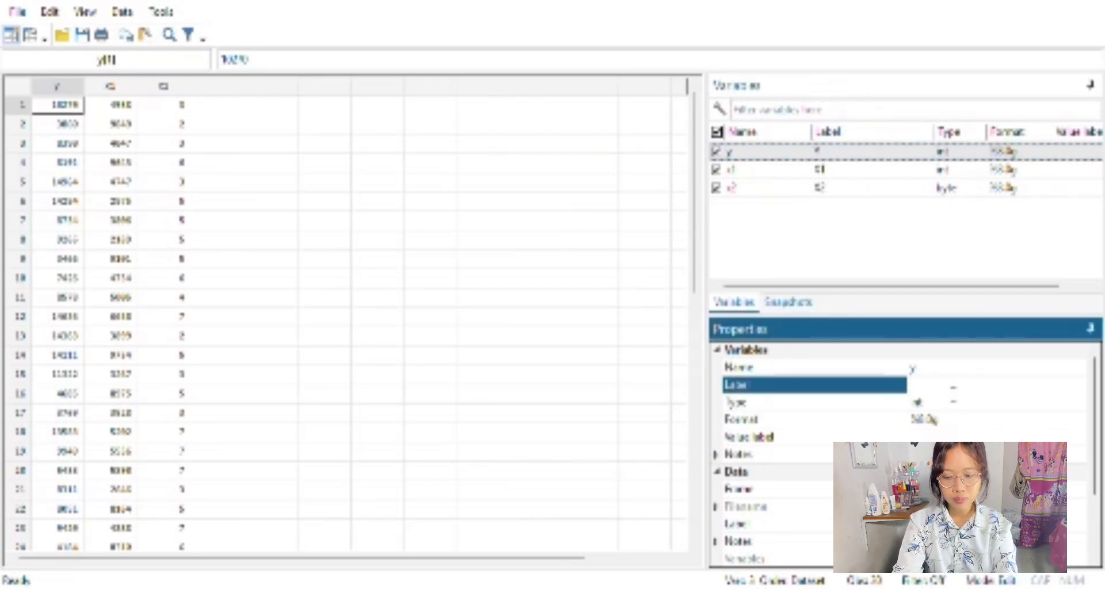
key("Caps_Lock")
type("P")
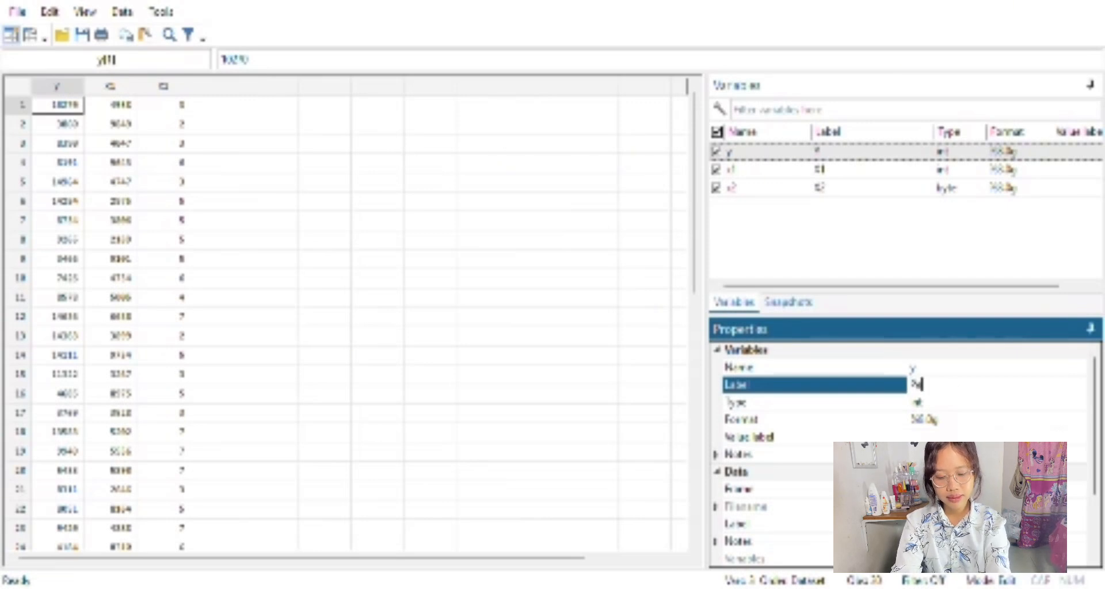
type("endapatan")
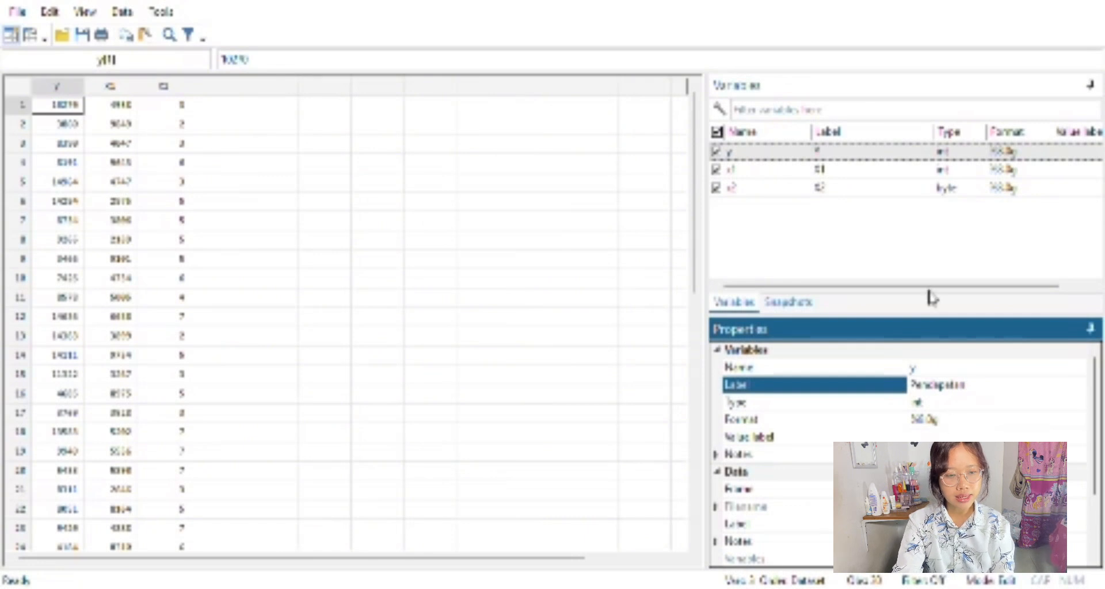
Step: Label variable x1 of the cross-section dataset as Pengeluaran
left_click(882, 170)
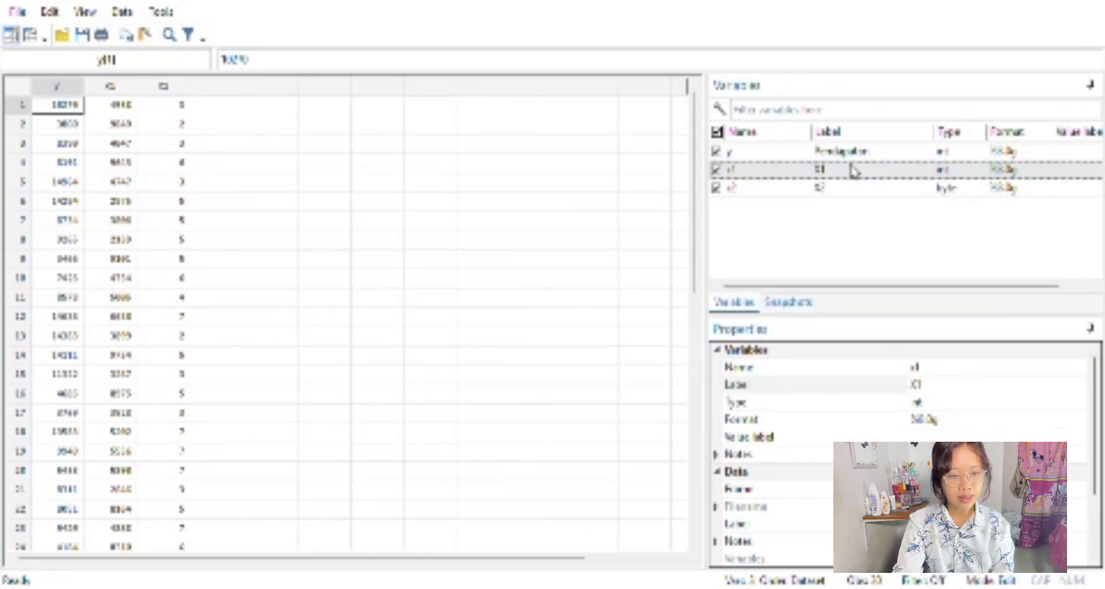
left_click(960, 391)
key("BackSpace")
key("BackSpace")
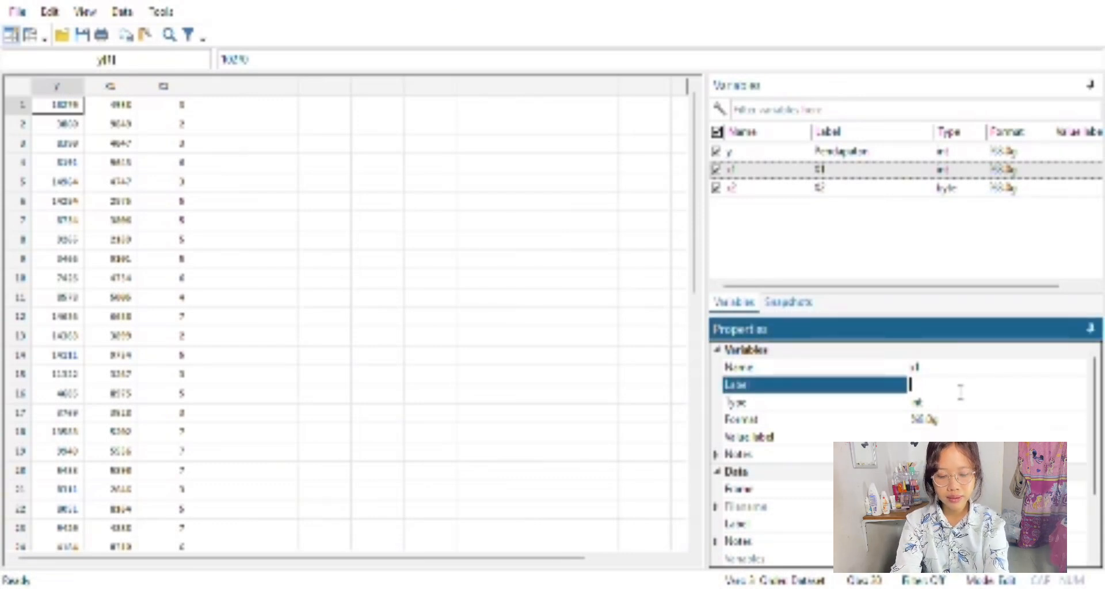
type("Peng")
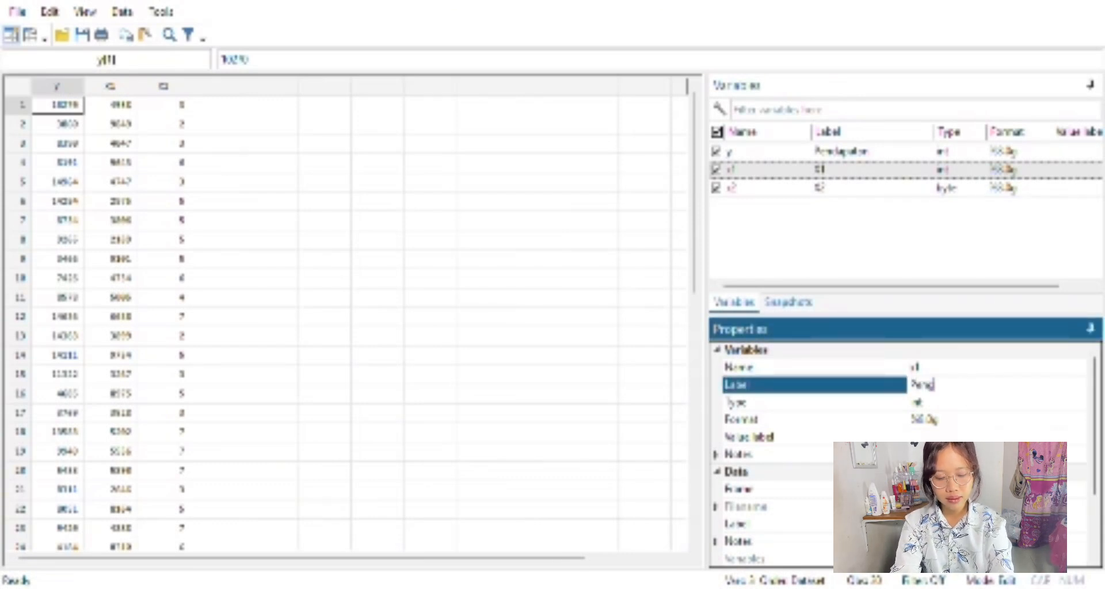
type("eluaran")
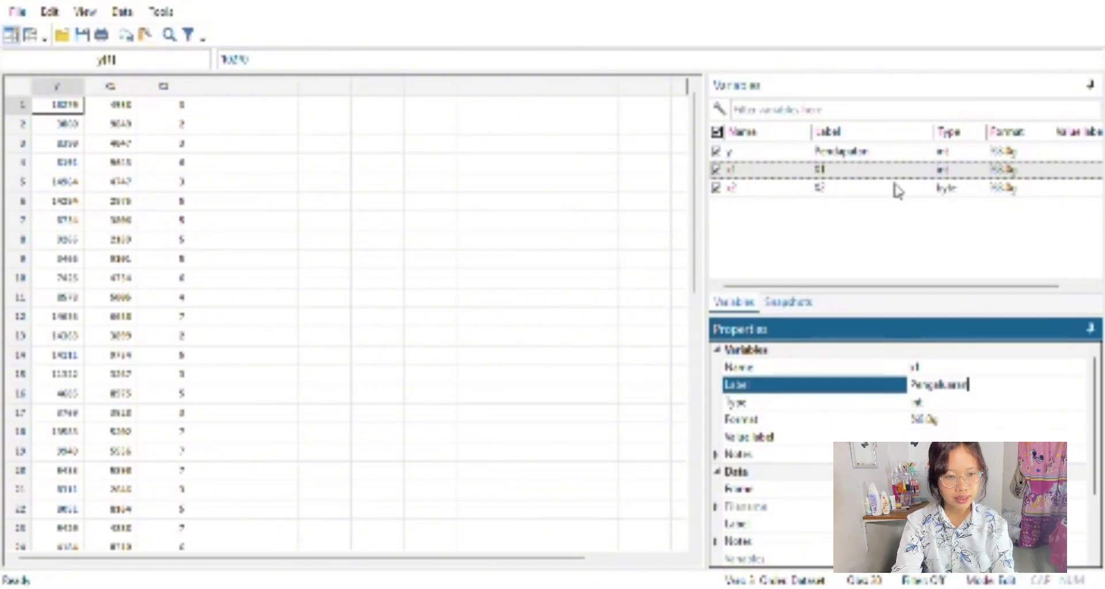
Step: Label variable x2 of the cross-section dataset as Jumlah anggota
left_click(931, 392)
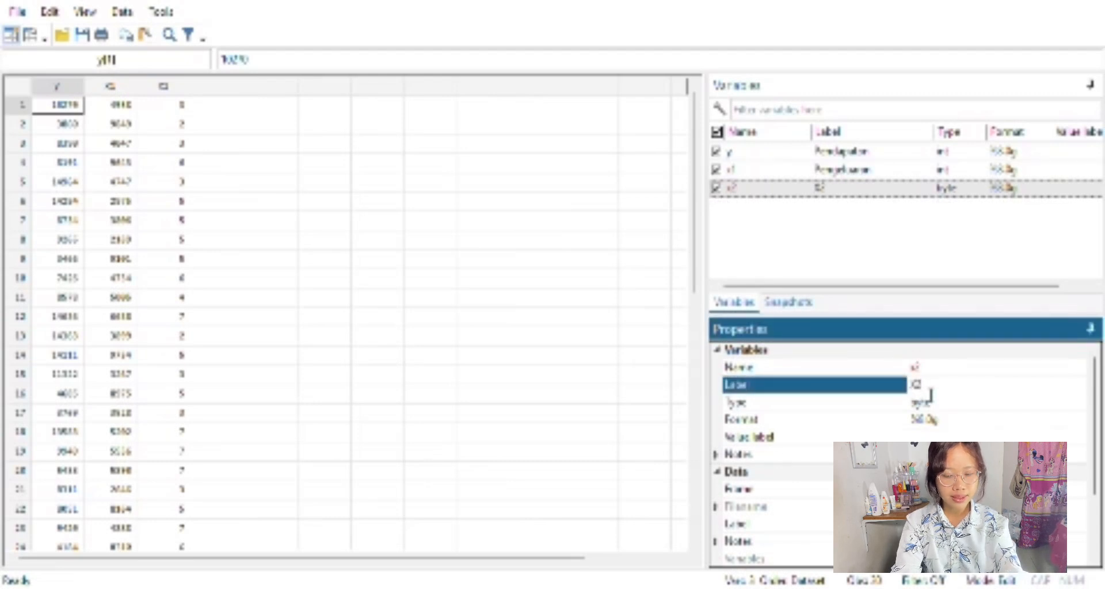
key("BackSpace")
key("BackSpace")
type("J")
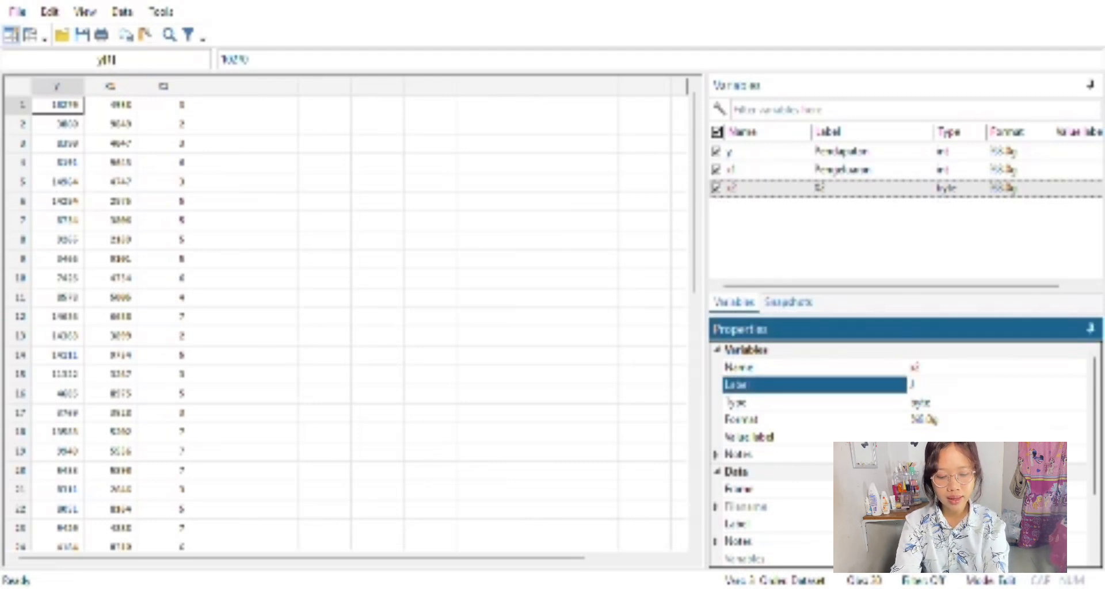
type("umlah")
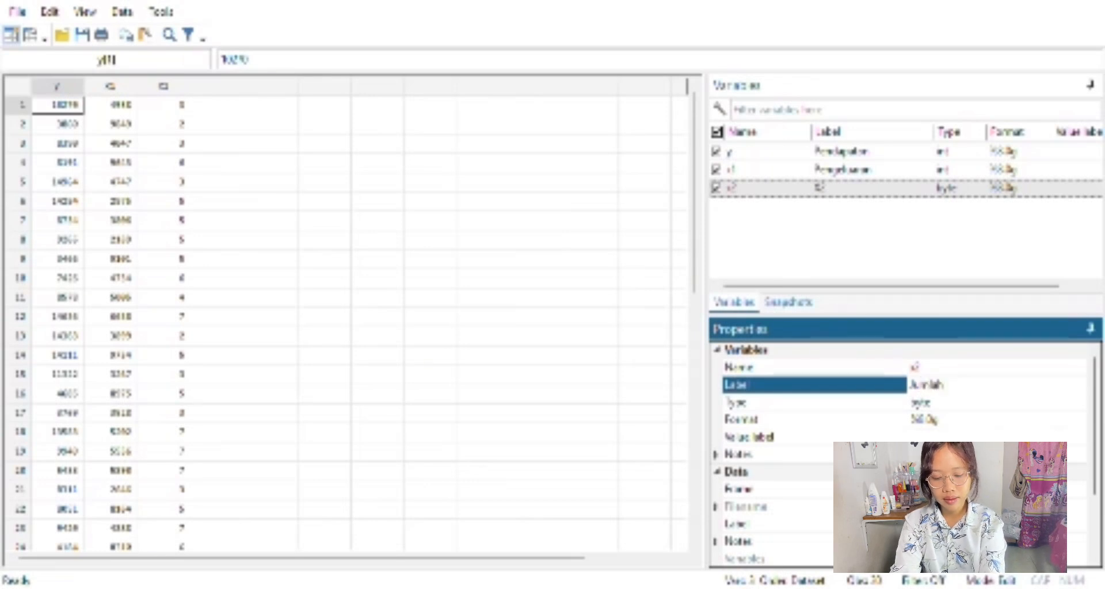
type(" anggota")
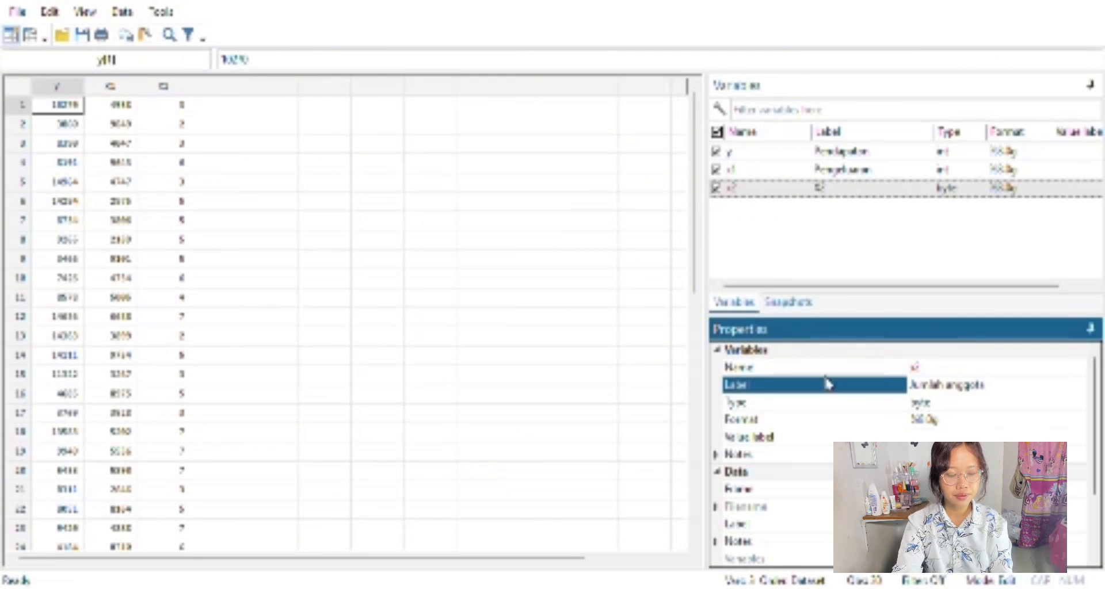
left_click(680, 336)
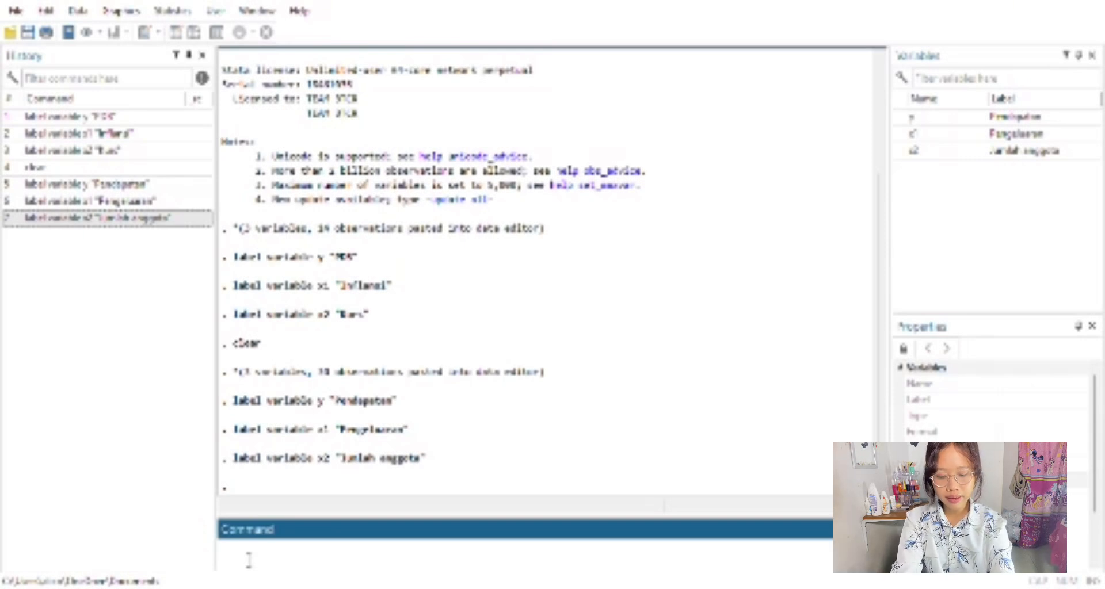
Step: Run a linear regression of y on x1 and x2 with the command reg y x1 x2
type("r")
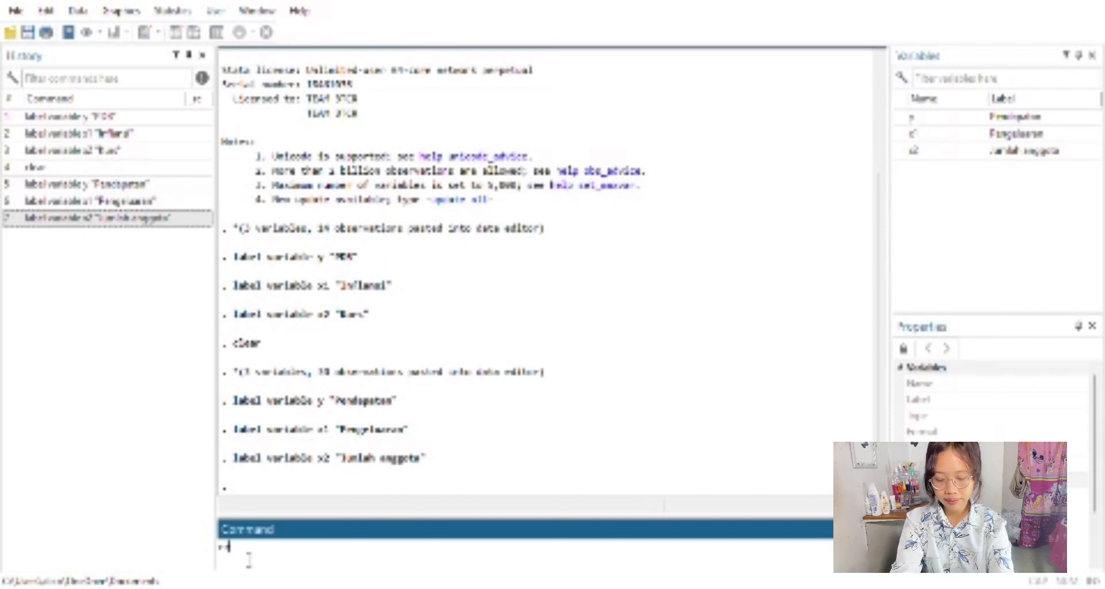
type("eg")
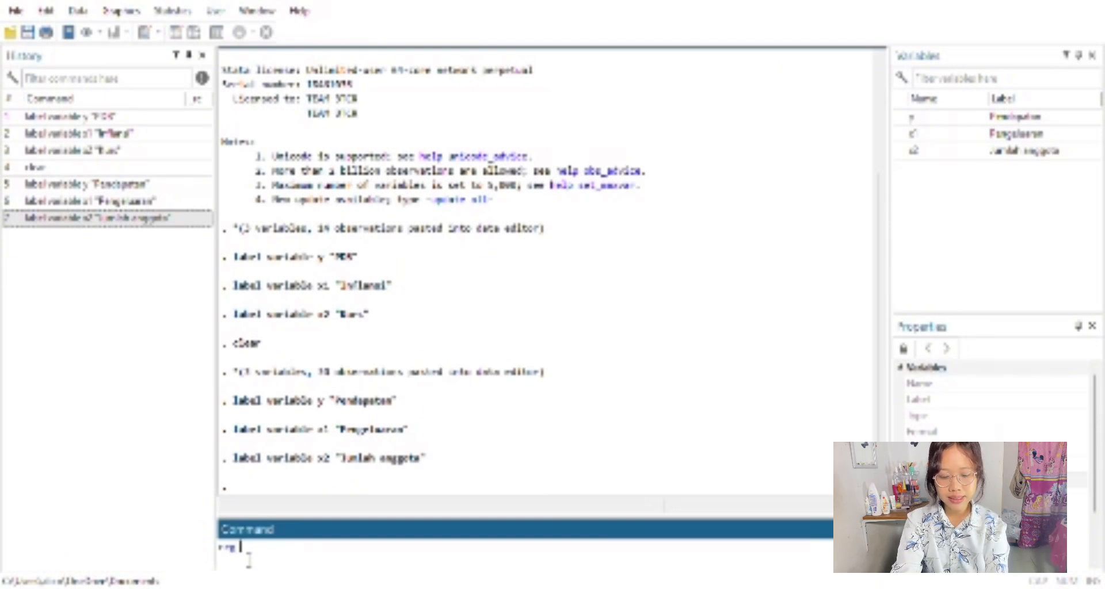
type(" y")
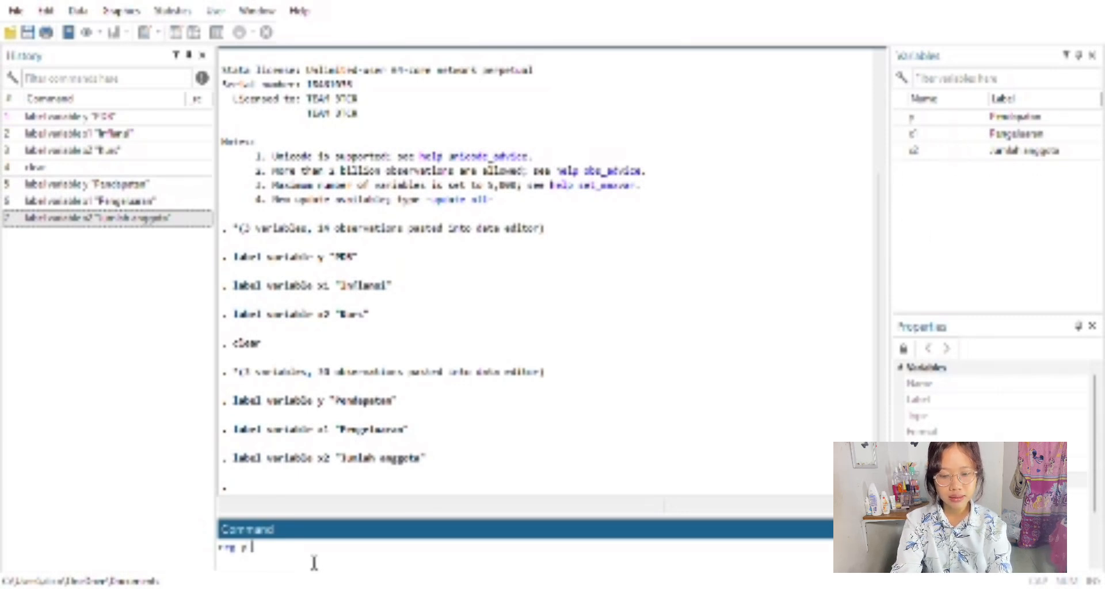
type("x1 x")
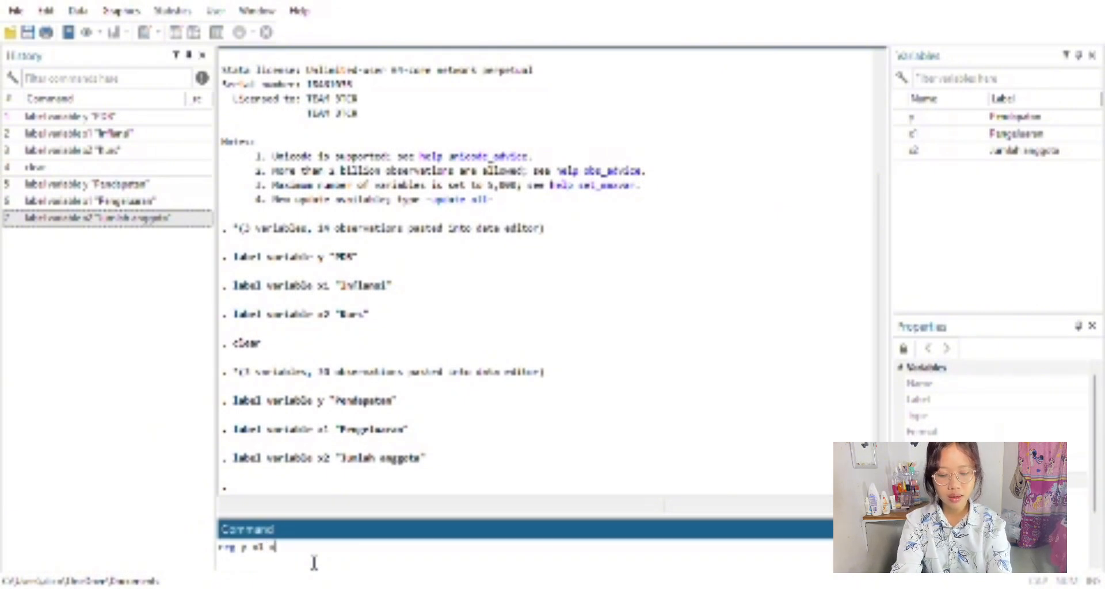
type("2")
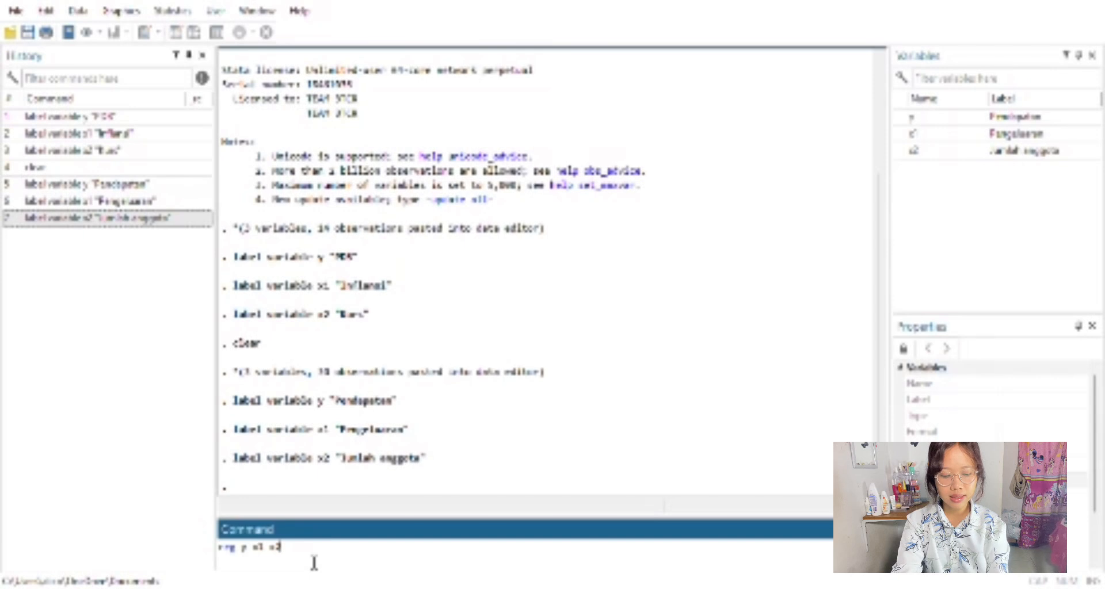
key("Return")
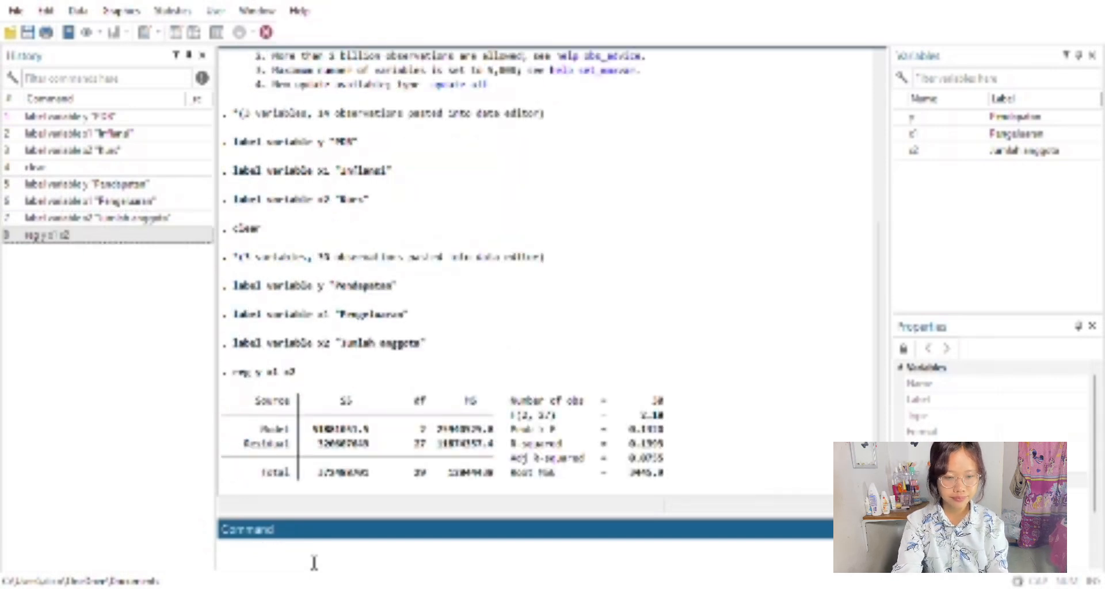